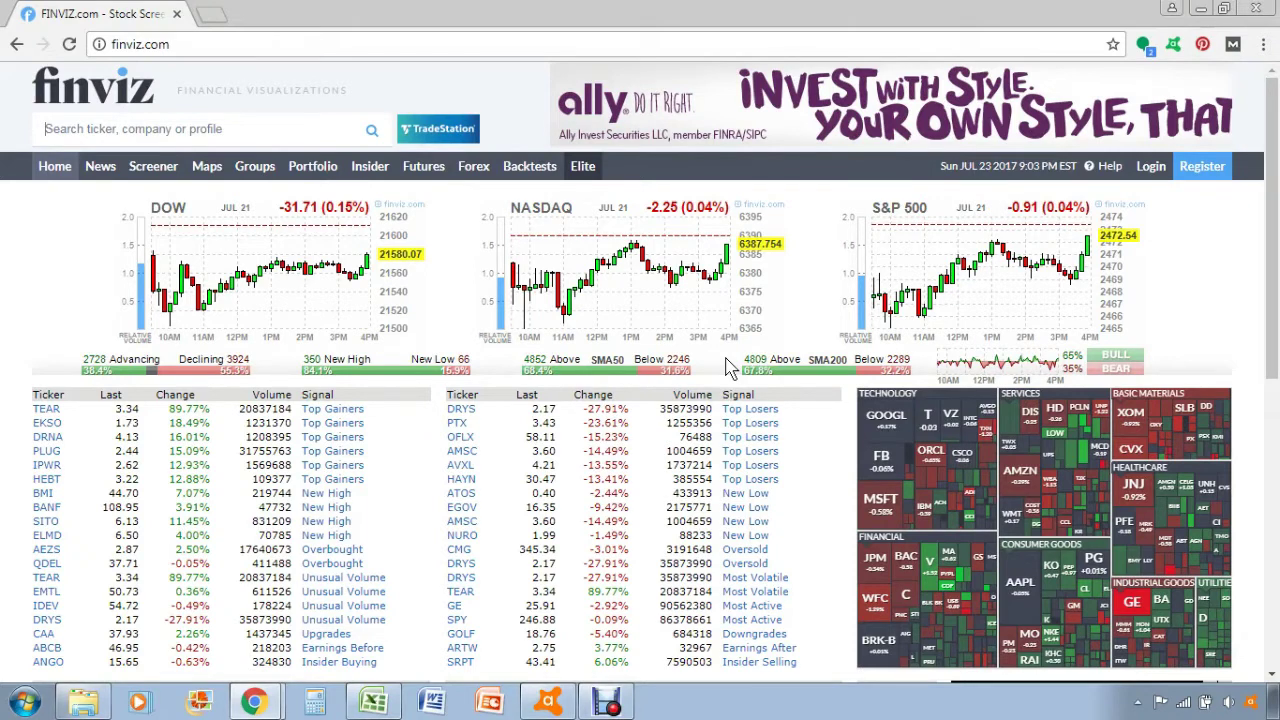
- Open the stock screener and dismiss the video advertisement covering it
left_click(155, 170)
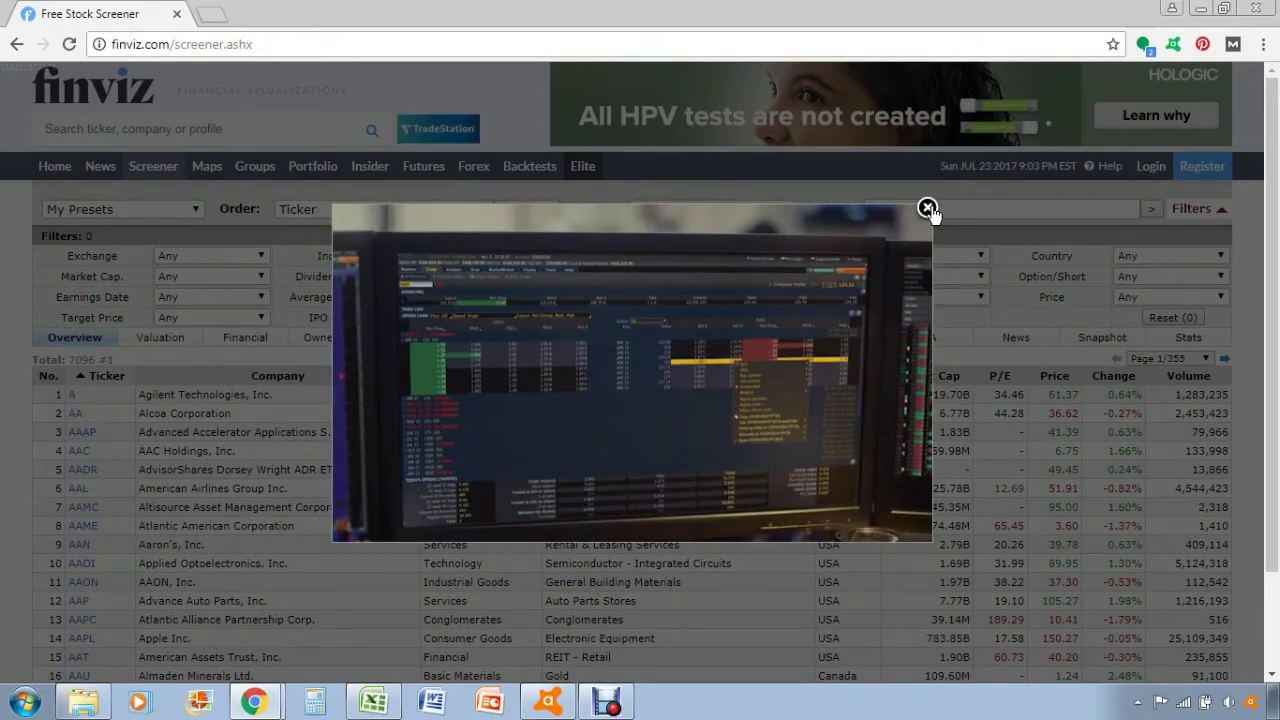
left_click(928, 209)
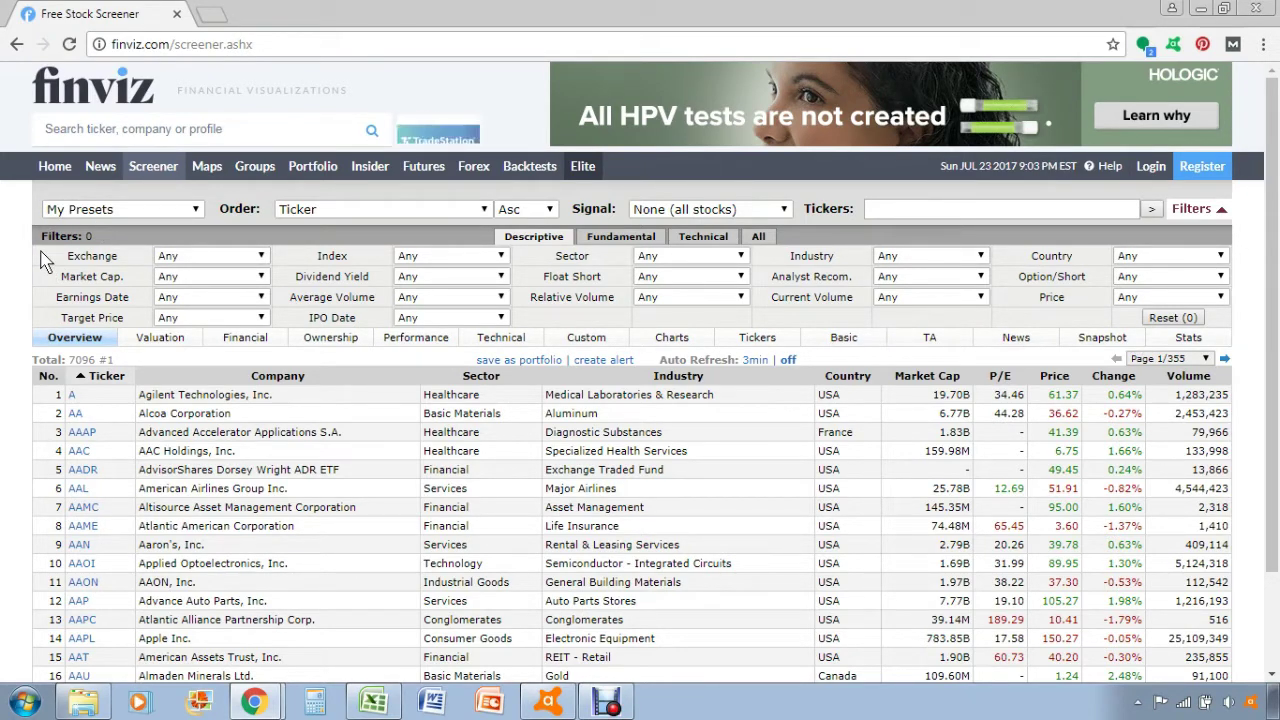
left_click(195, 258)
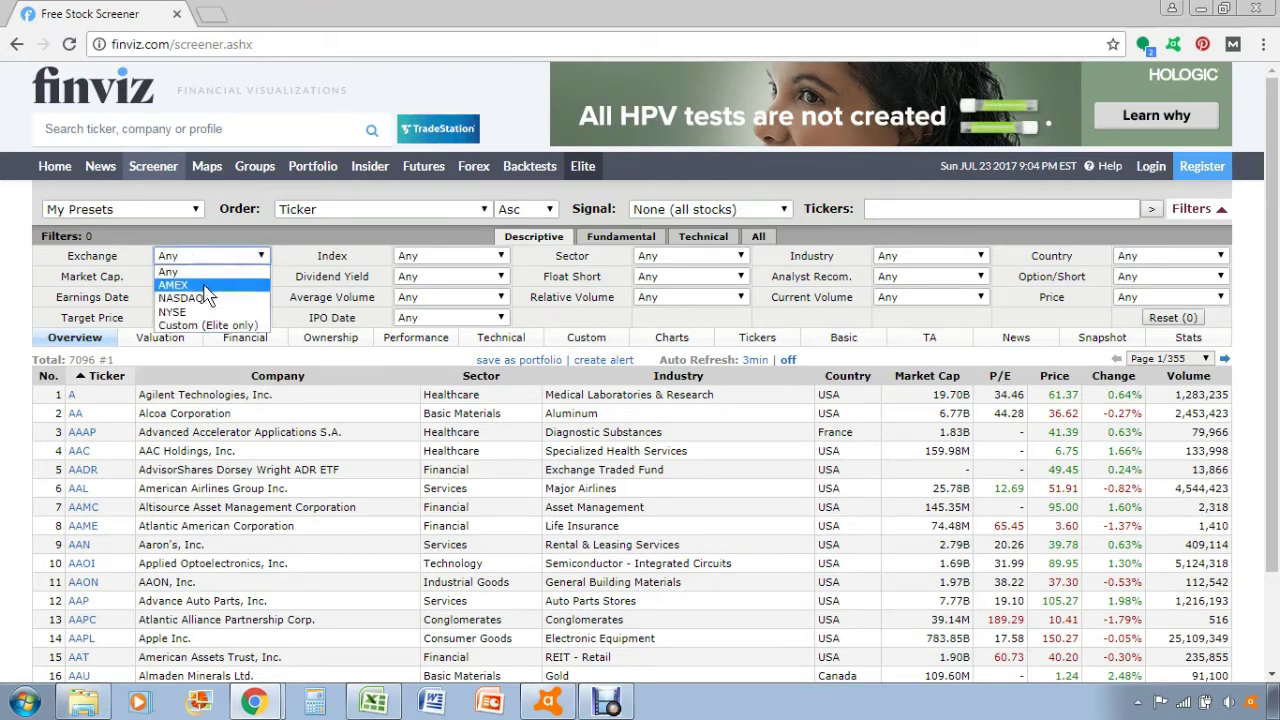
left_click(118, 306)
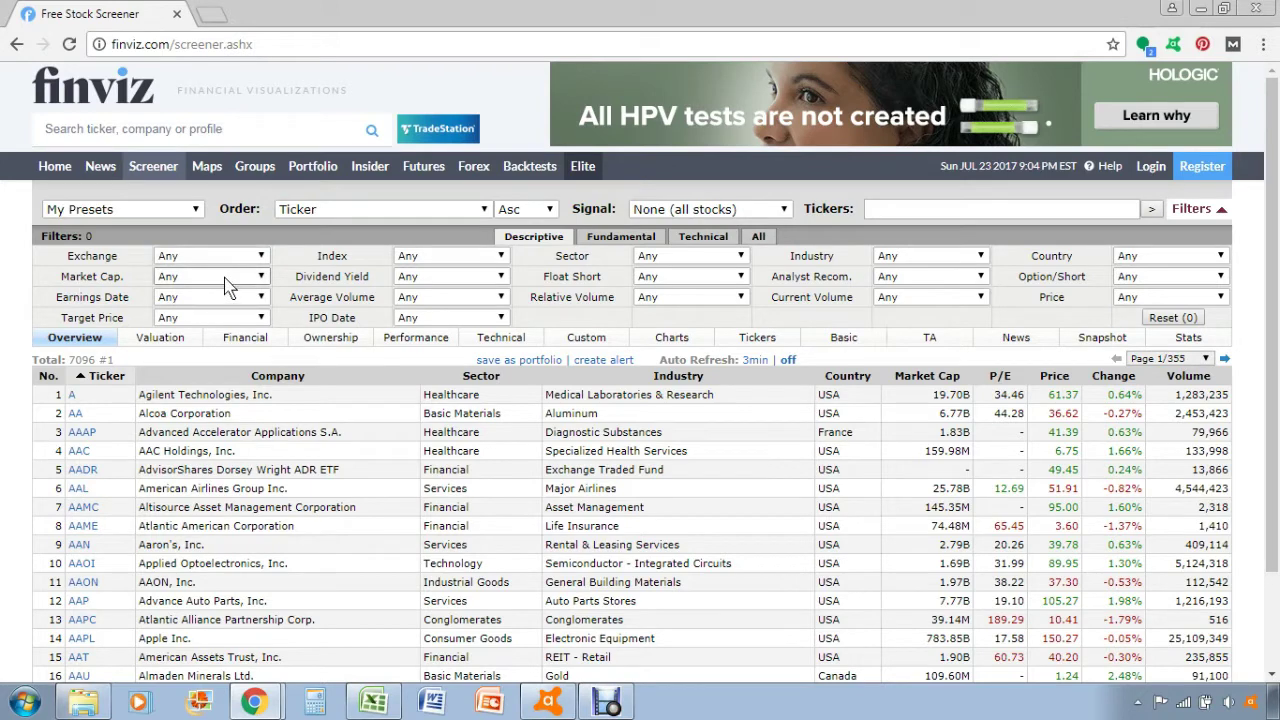
left_click(190, 278)
left_click(117, 304)
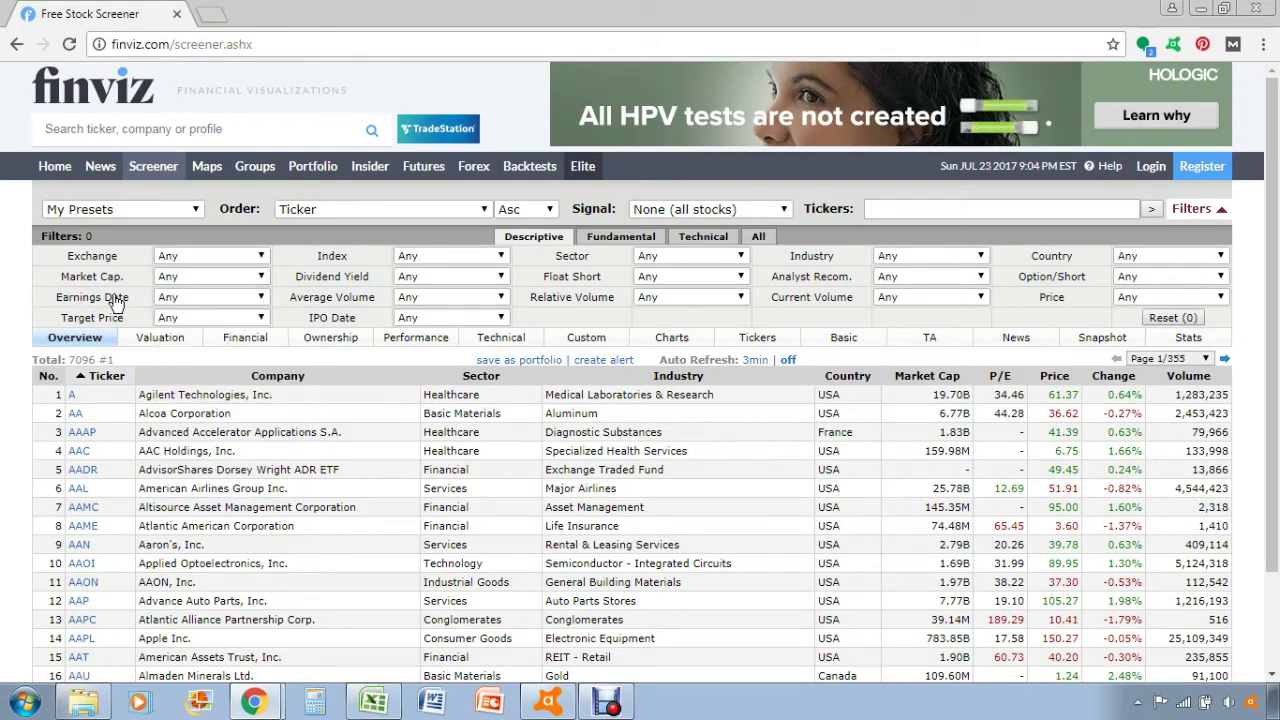
- Filter the stocks by a dividend yield of Over 3%
left_click(433, 285)
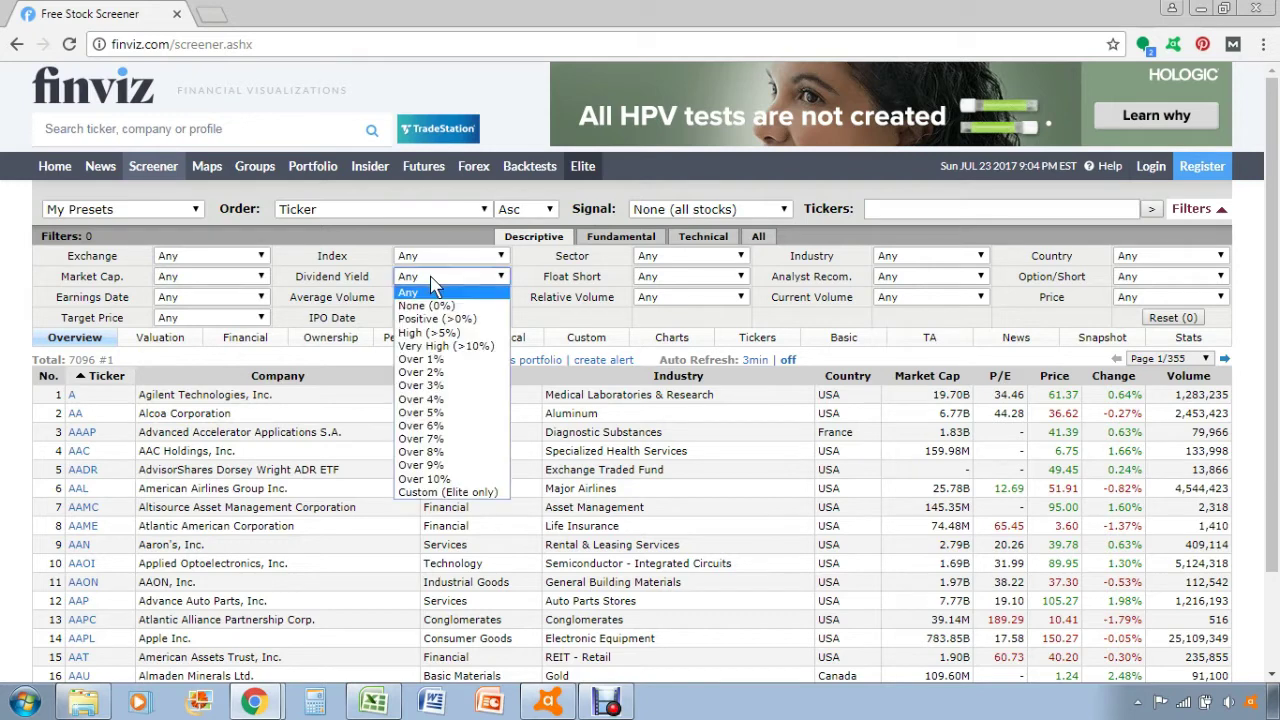
left_click(432, 387)
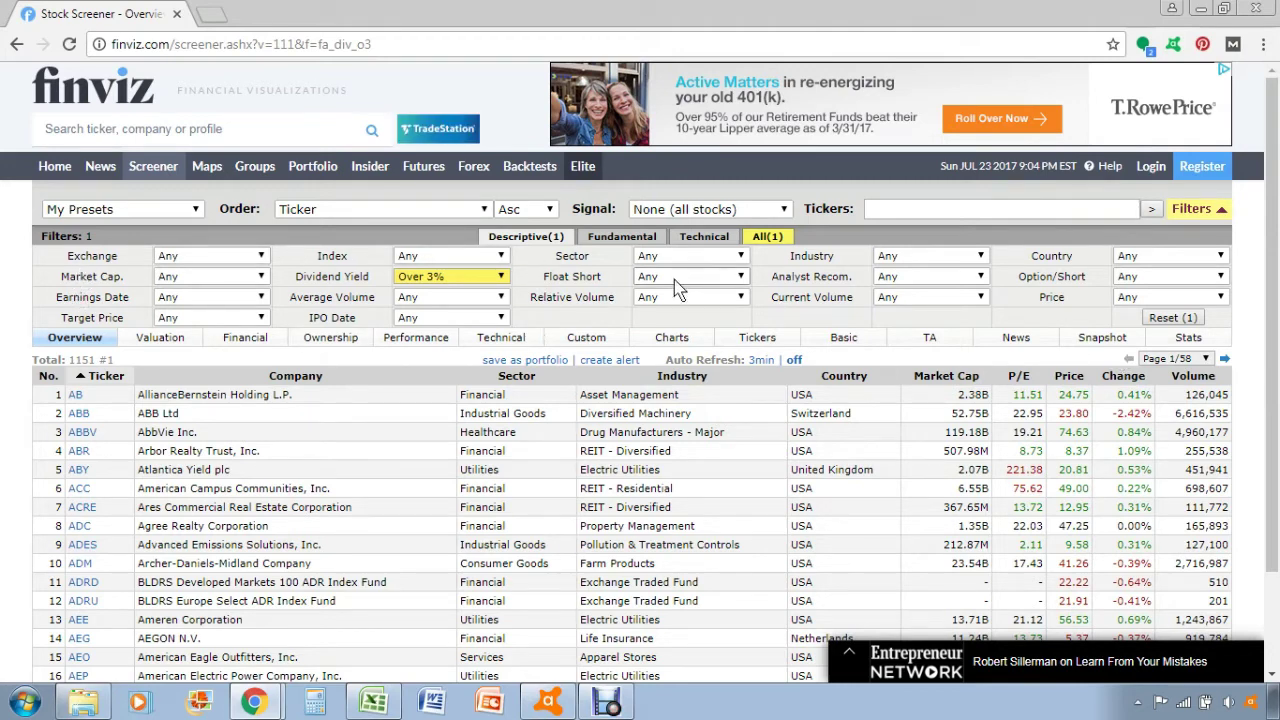
- Look over the fundamental and technical filter sets, and limit the fundamental P/E ratio to Under 20
left_click(635, 243)
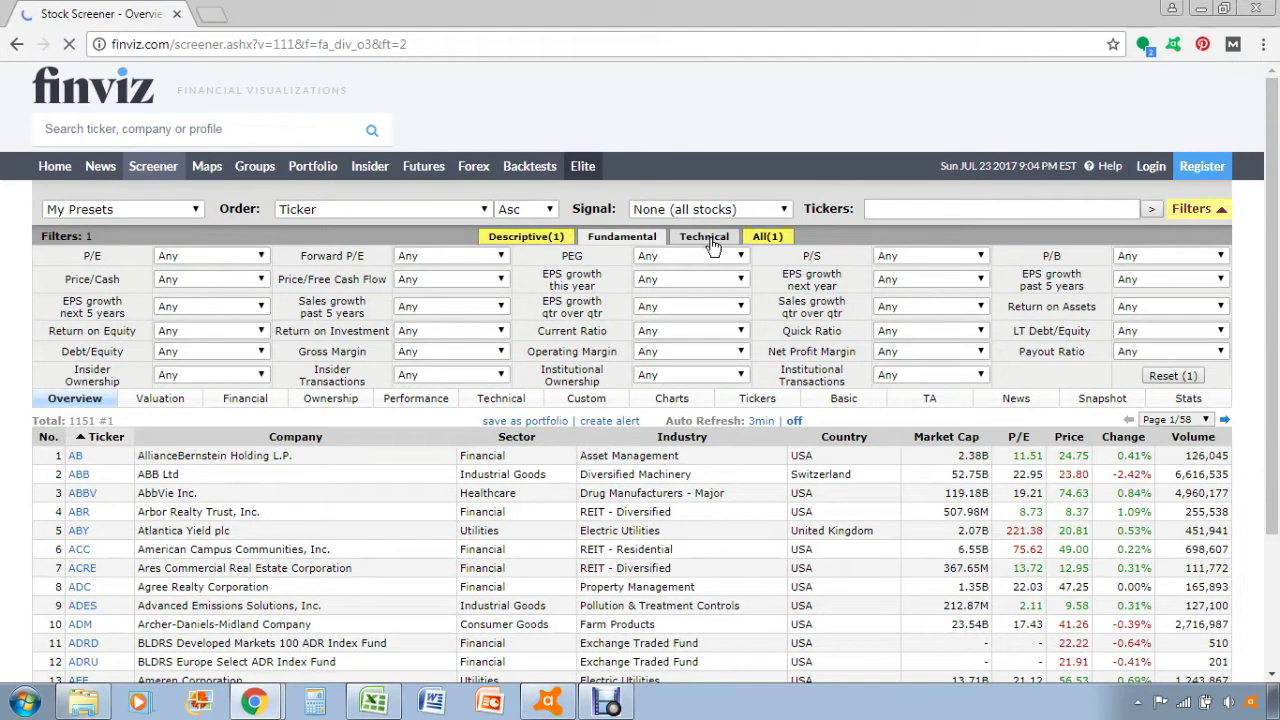
left_click(721, 243)
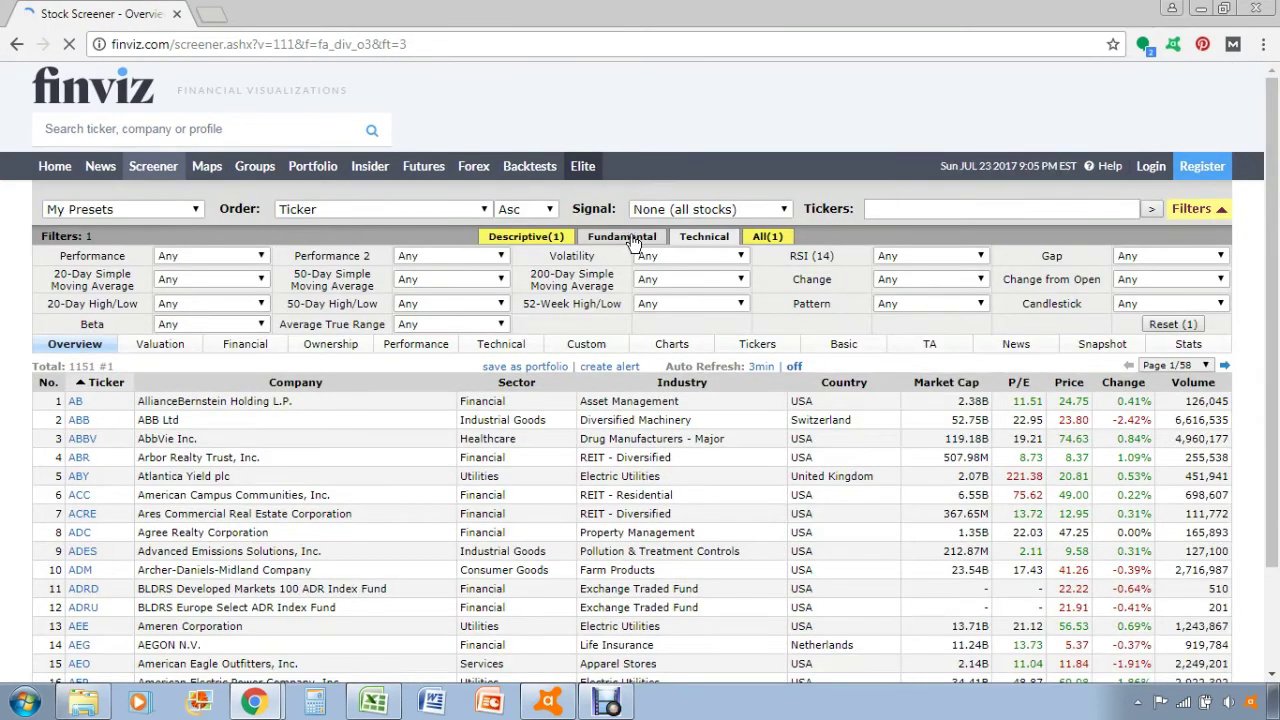
left_click(632, 244)
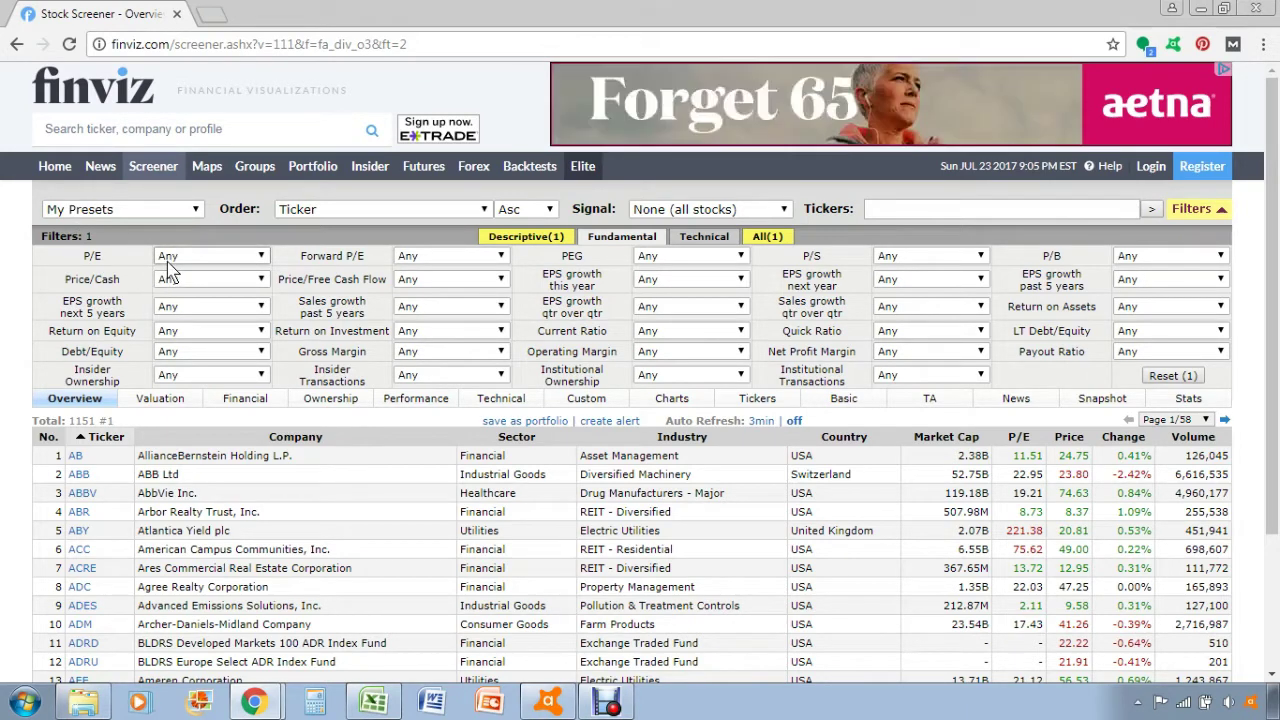
mouse_move(93, 258)
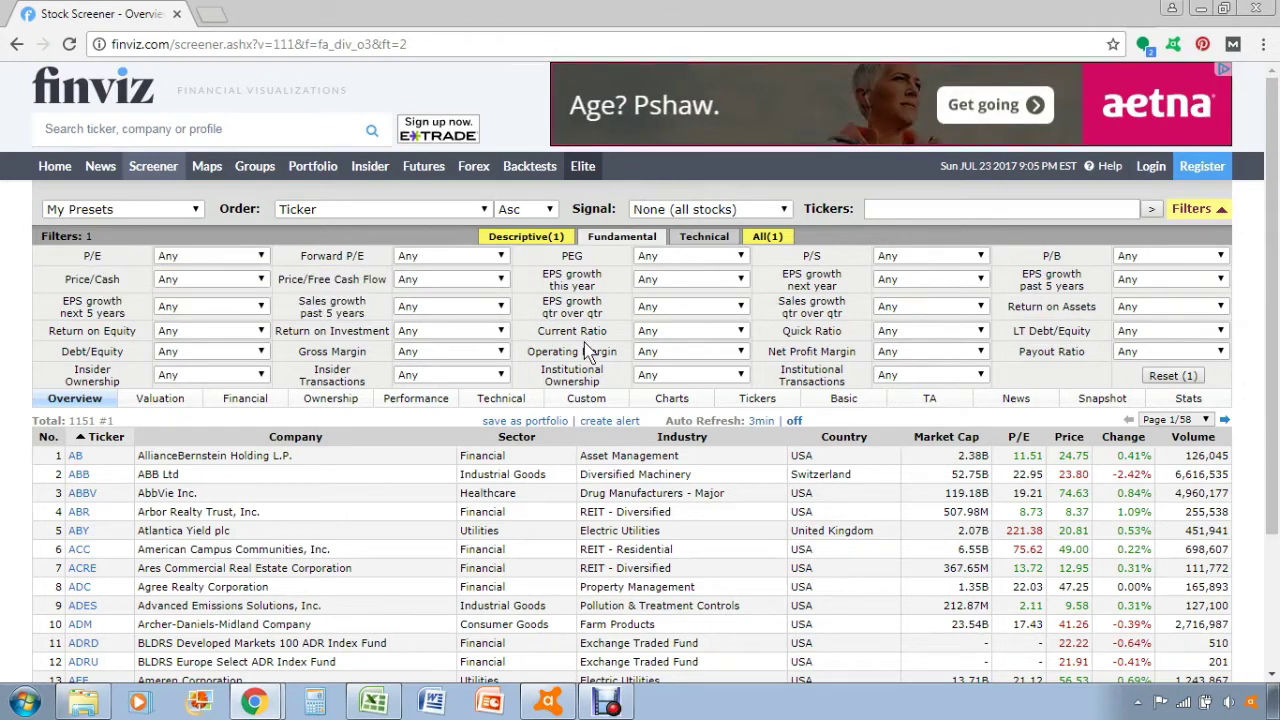
mouse_move(589, 338)
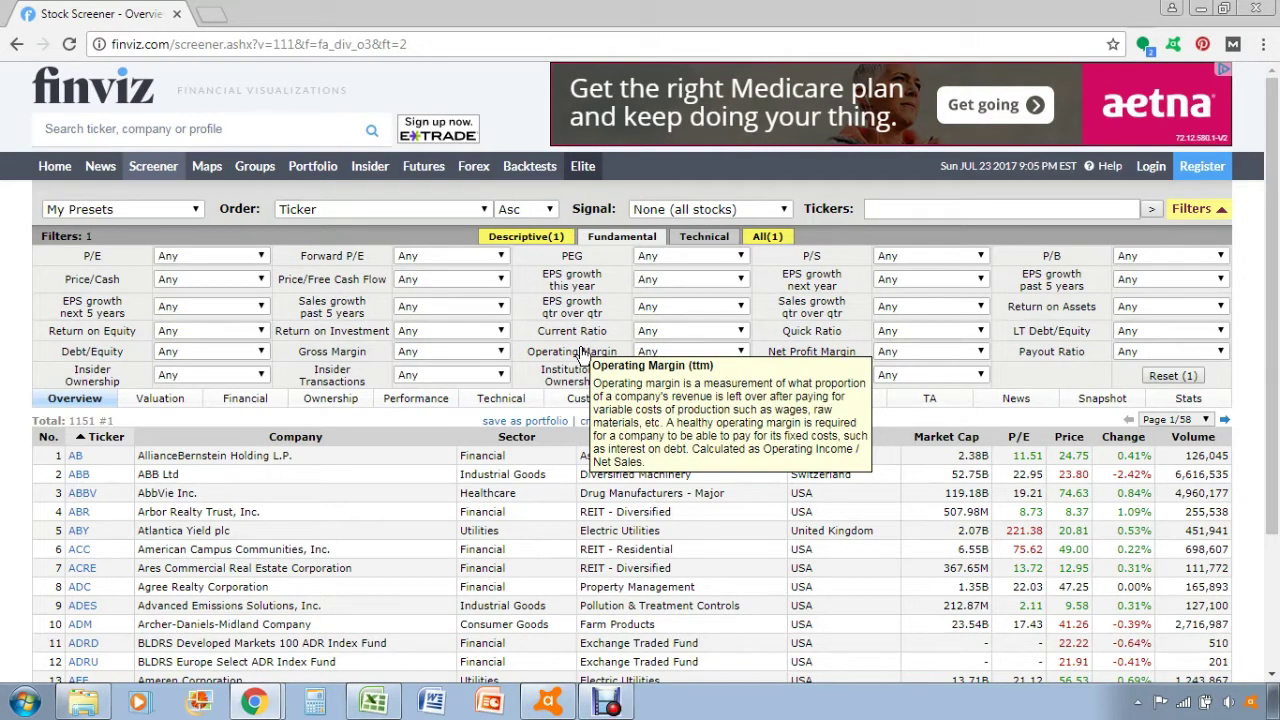
left_click(220, 262)
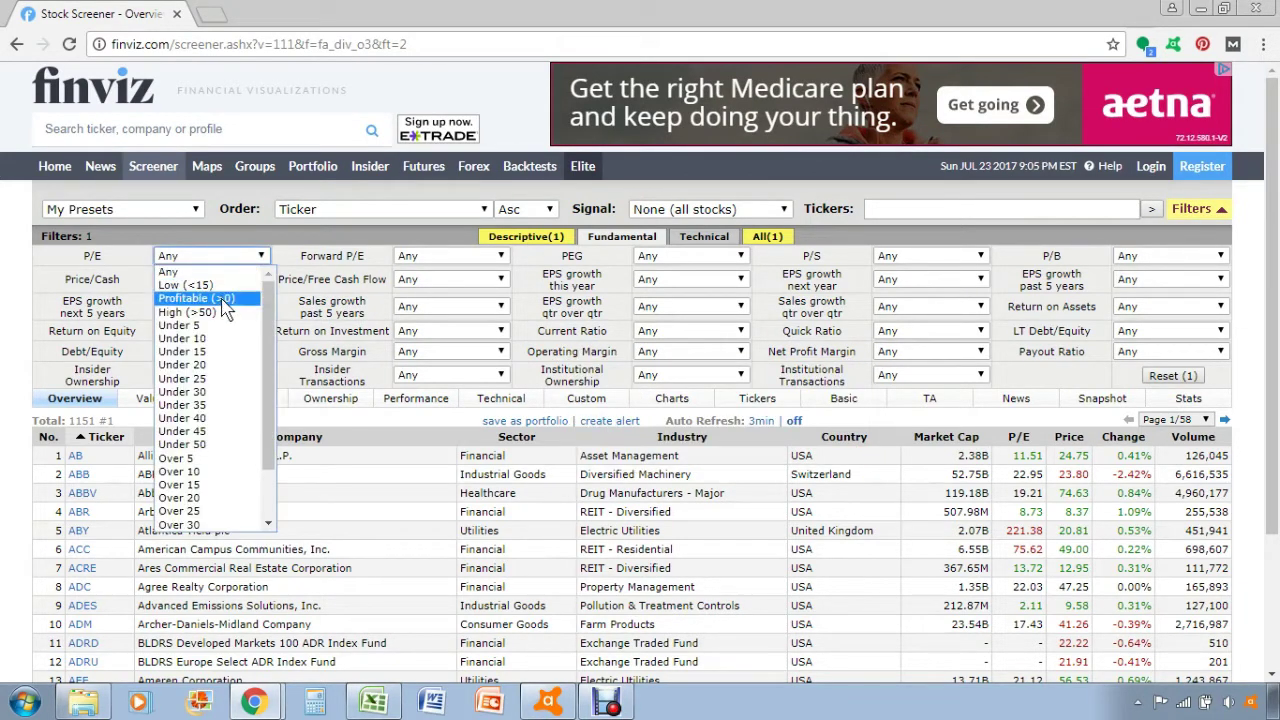
left_click(216, 366)
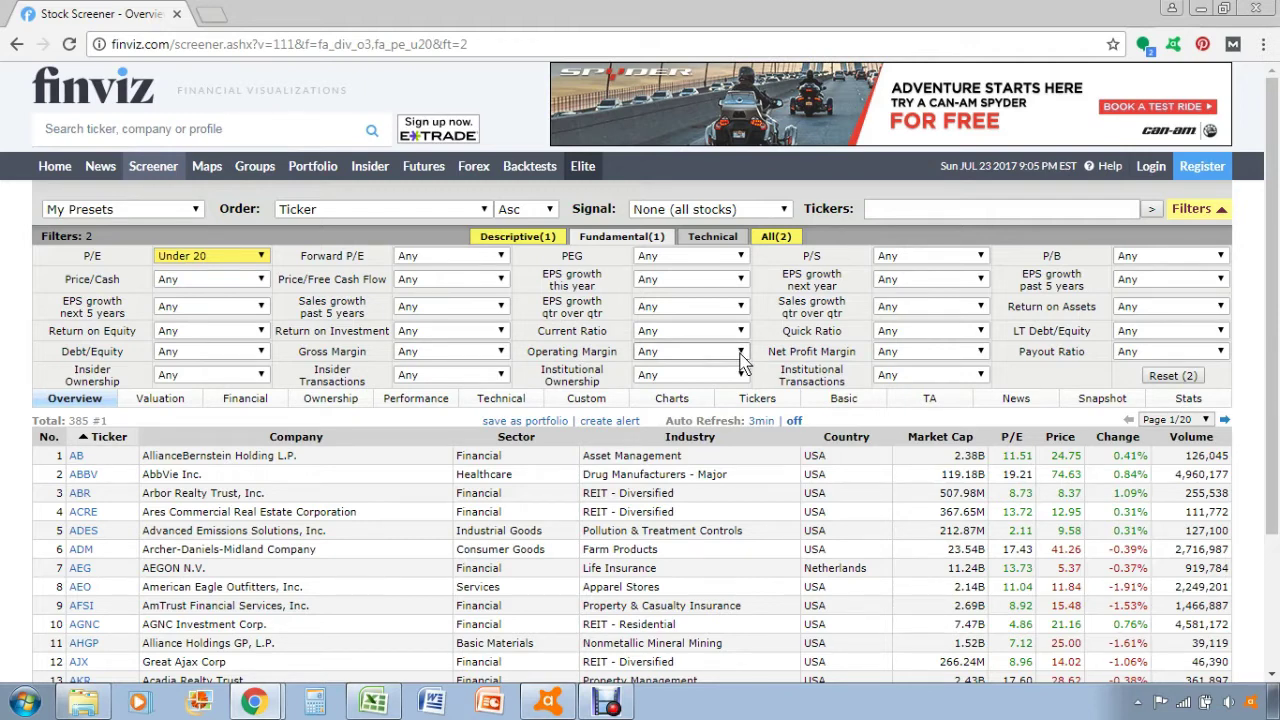
- Restrict the screen to stocks with a Positive (>0%) net profit margin
left_click(940, 355)
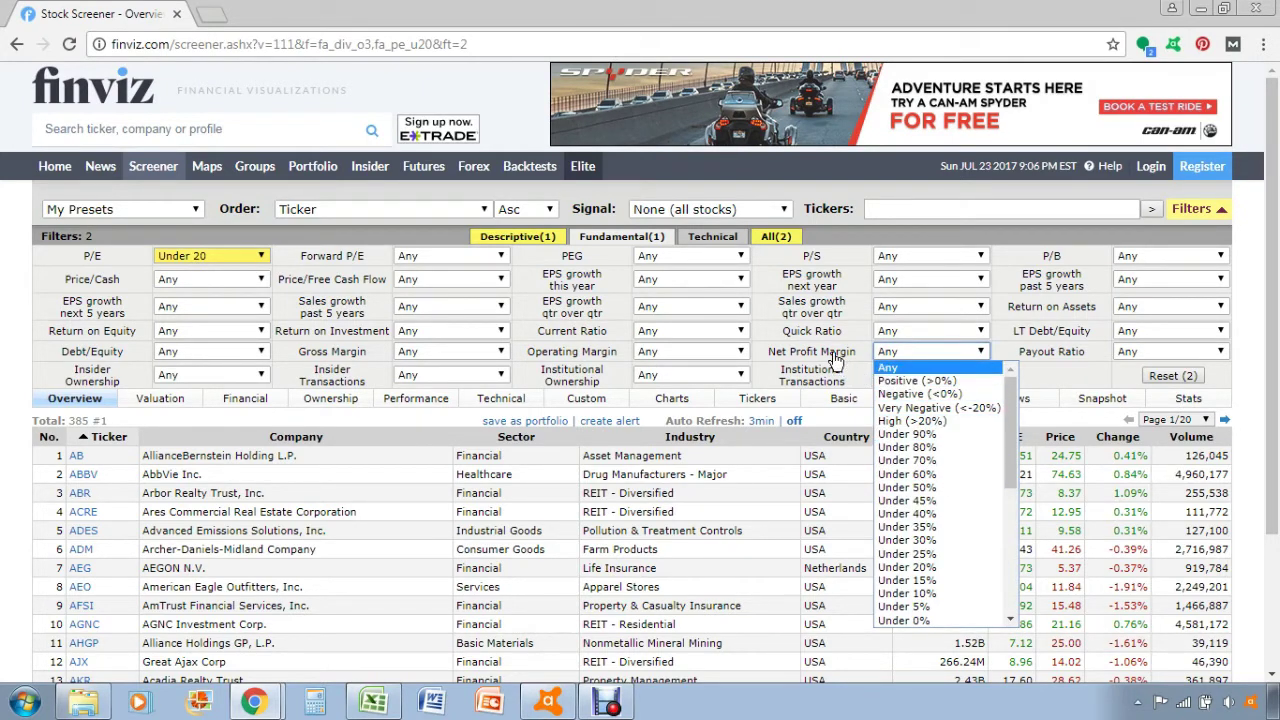
mouse_move(835, 358)
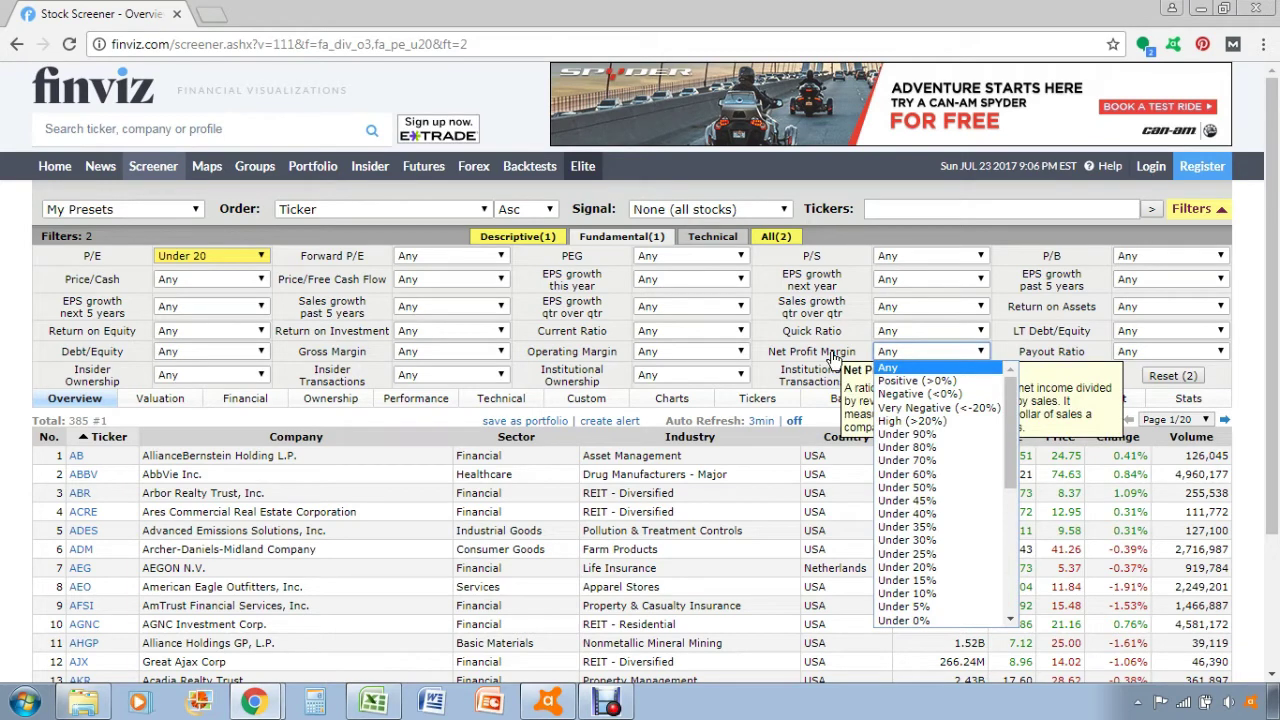
left_click(916, 381)
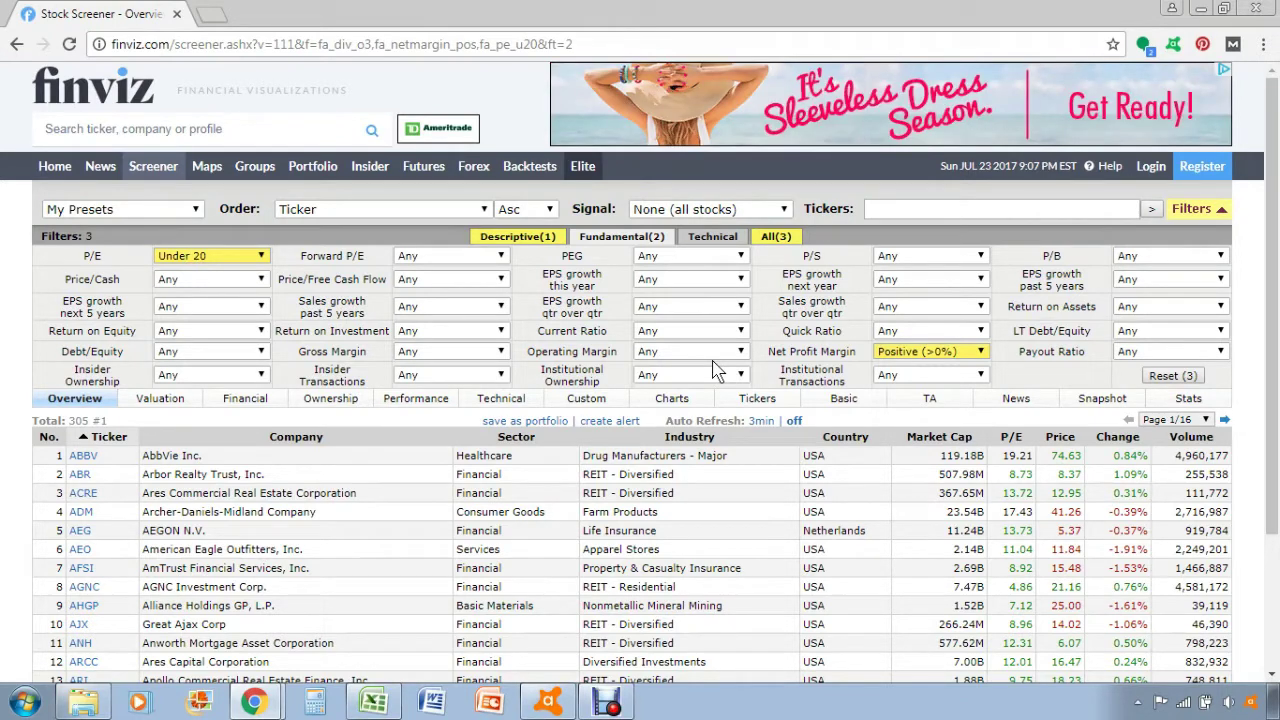
- Set the EPS growth past 5 years filter to Over 5% and dismiss the upgrade pop-up
mouse_move(1073, 290)
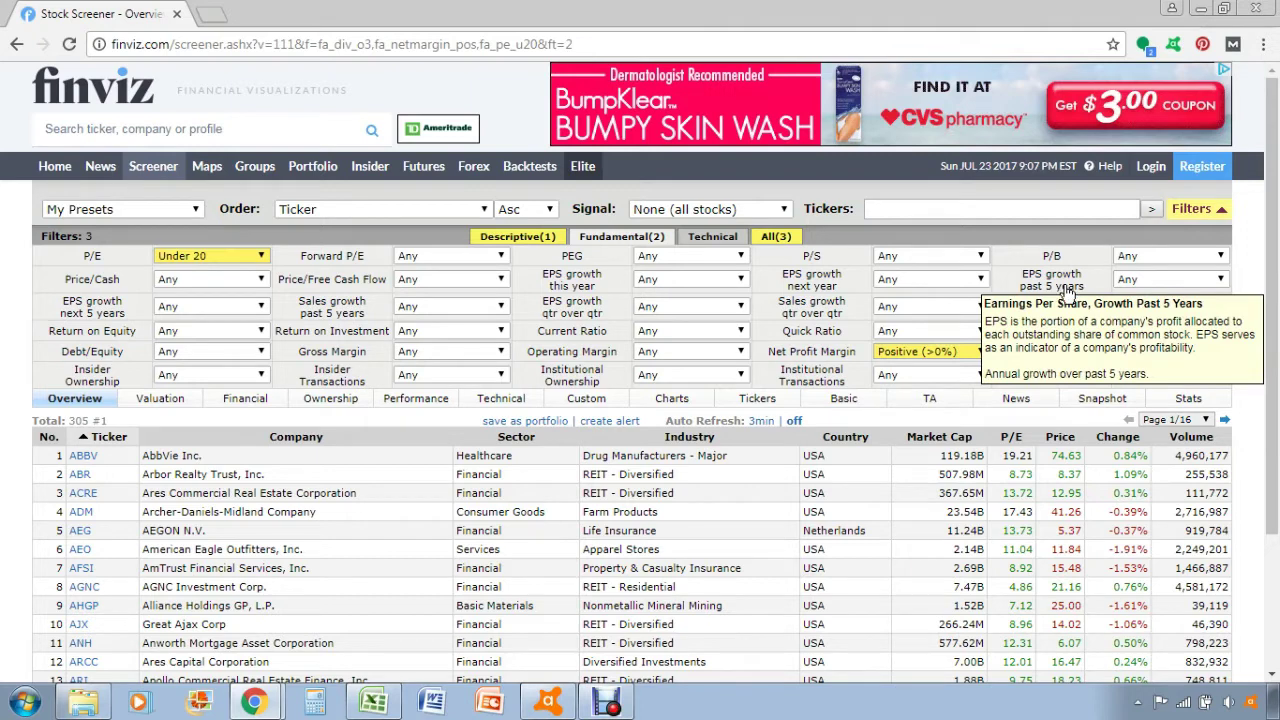
left_click(1140, 281)
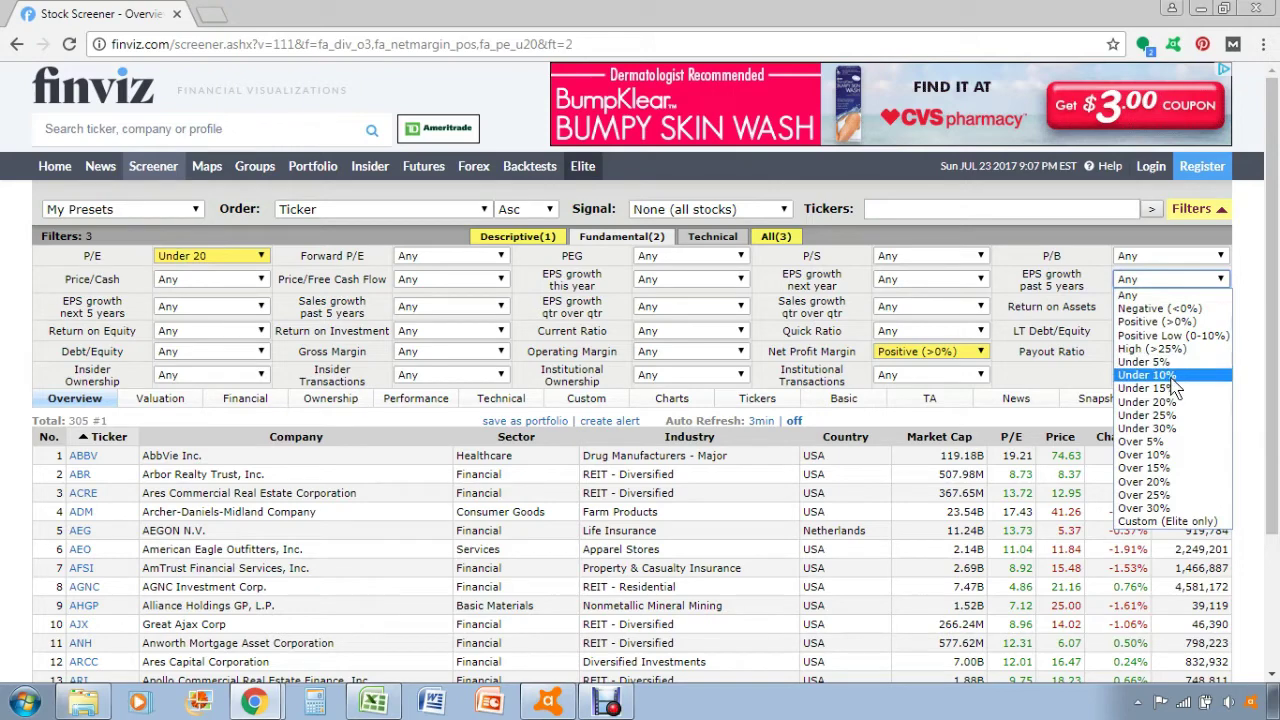
key("Escape")
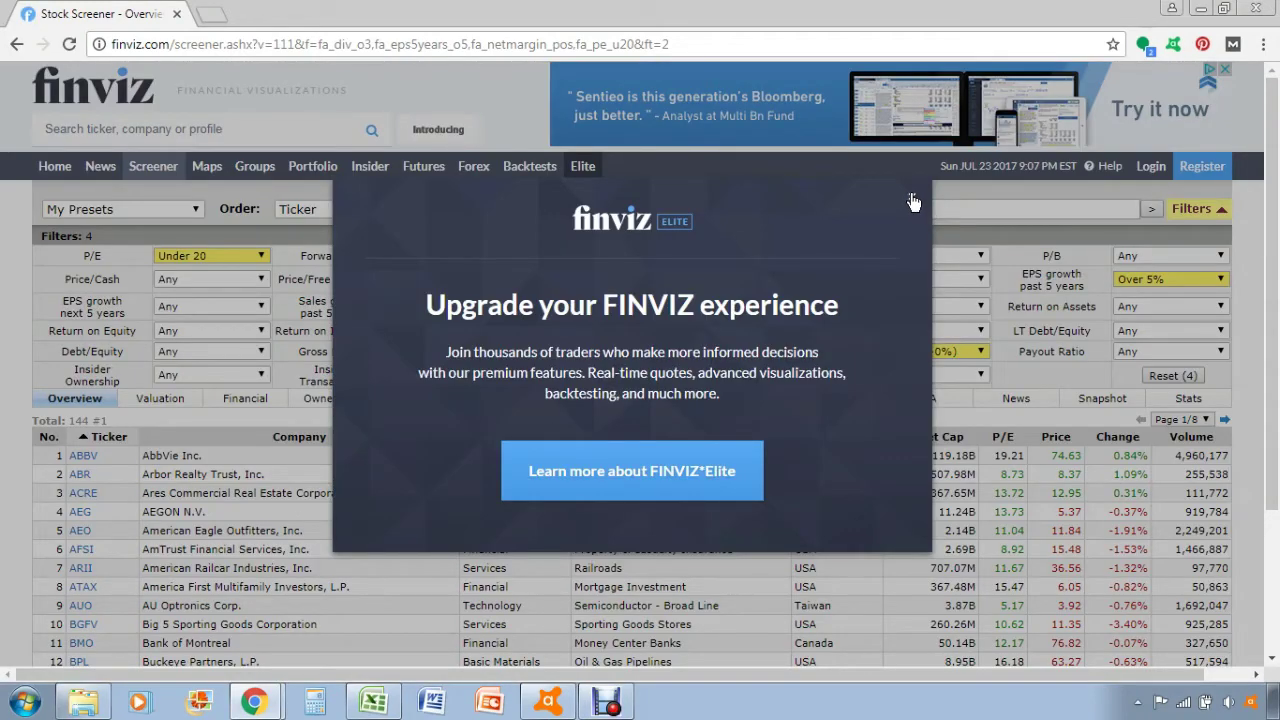
left_click(912, 201)
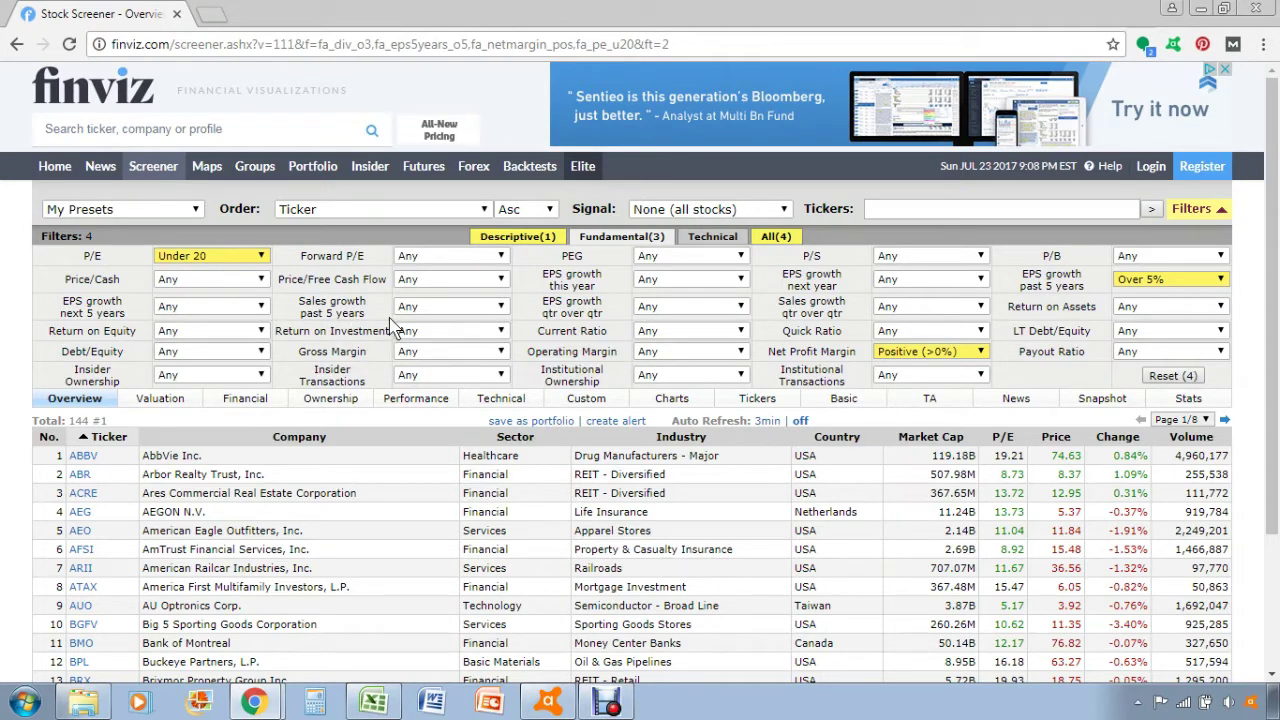
- Filter for a return on equity of Over +10% and a debt/equity ratio of Under 0.6
left_click(438, 311)
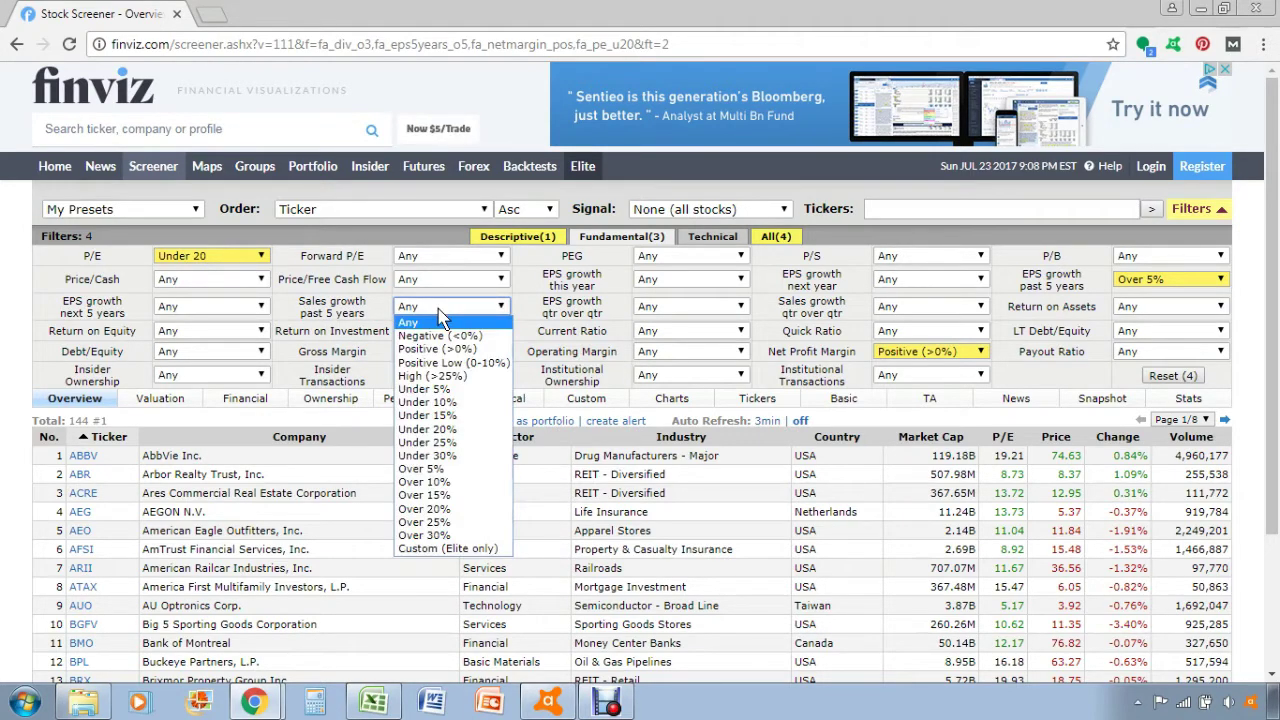
left_click(503, 310)
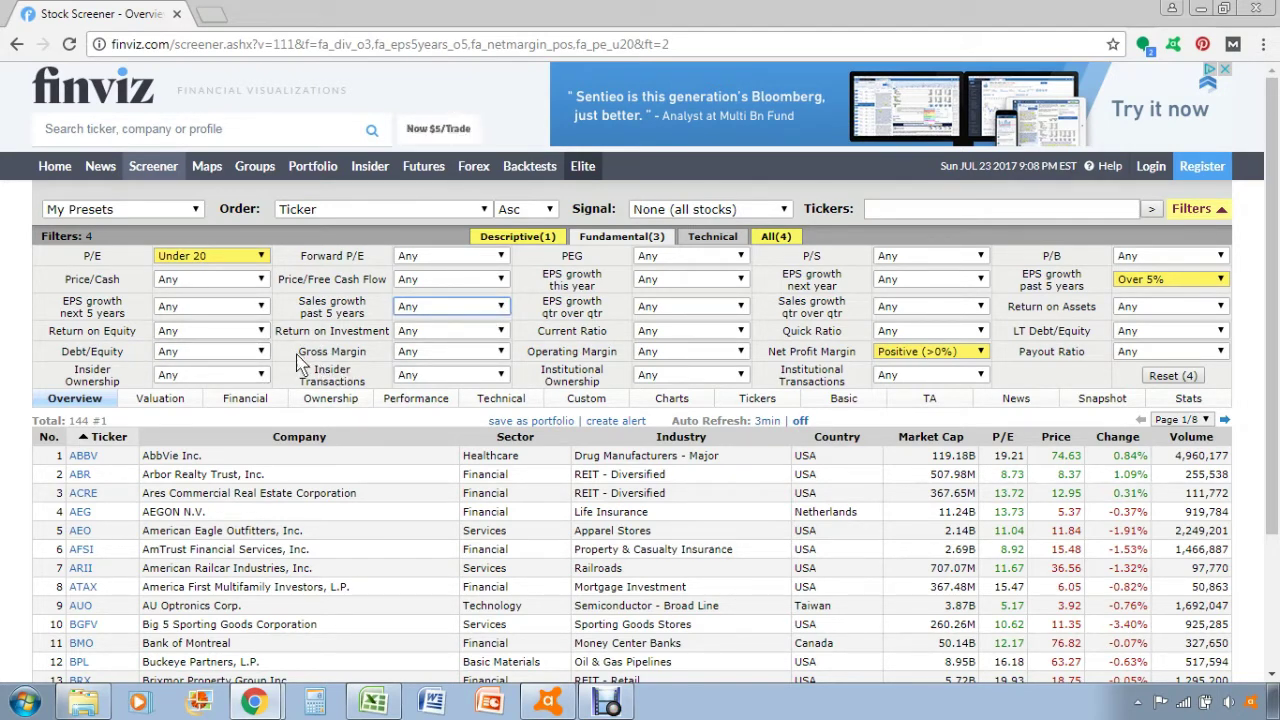
left_click(257, 335)
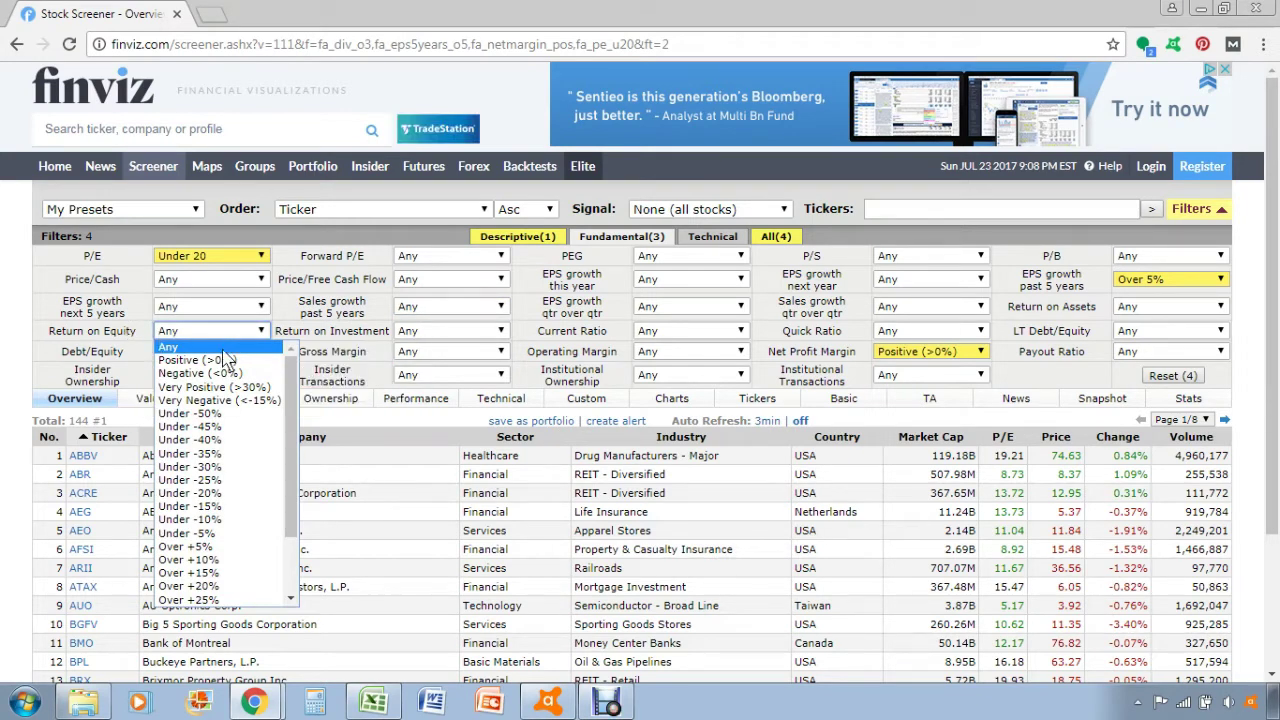
left_click(222, 560)
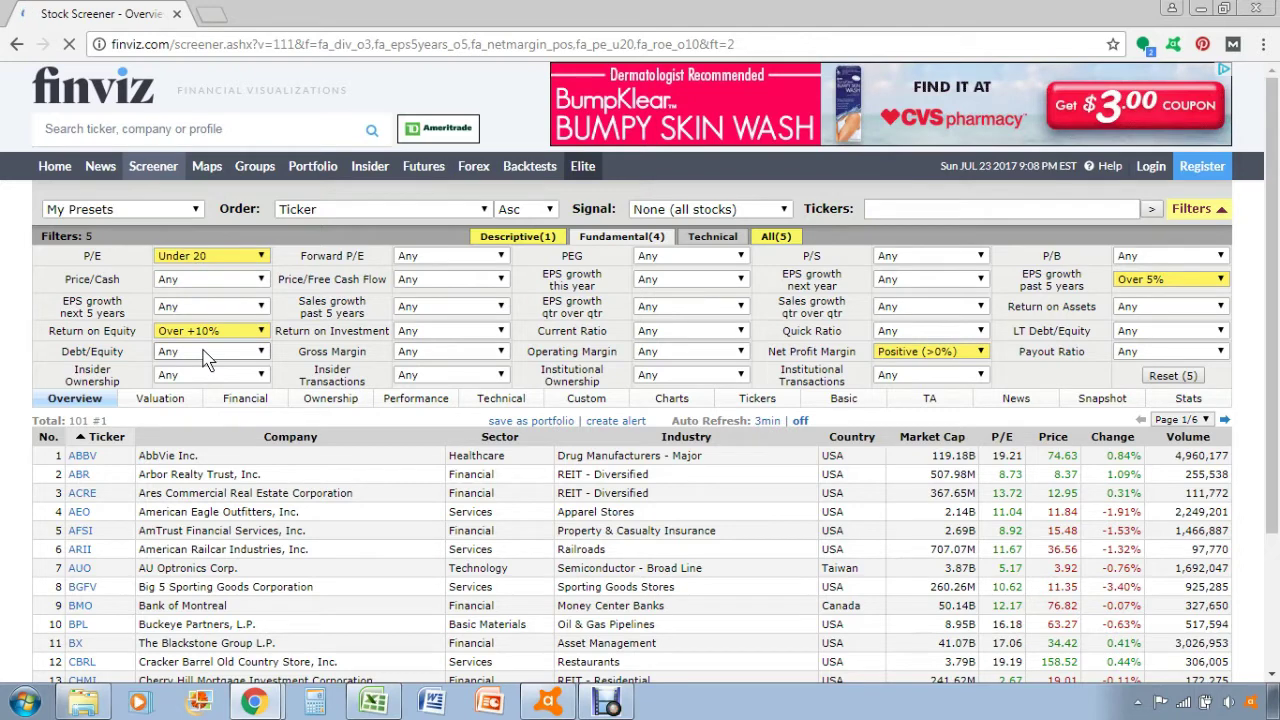
left_click(228, 355)
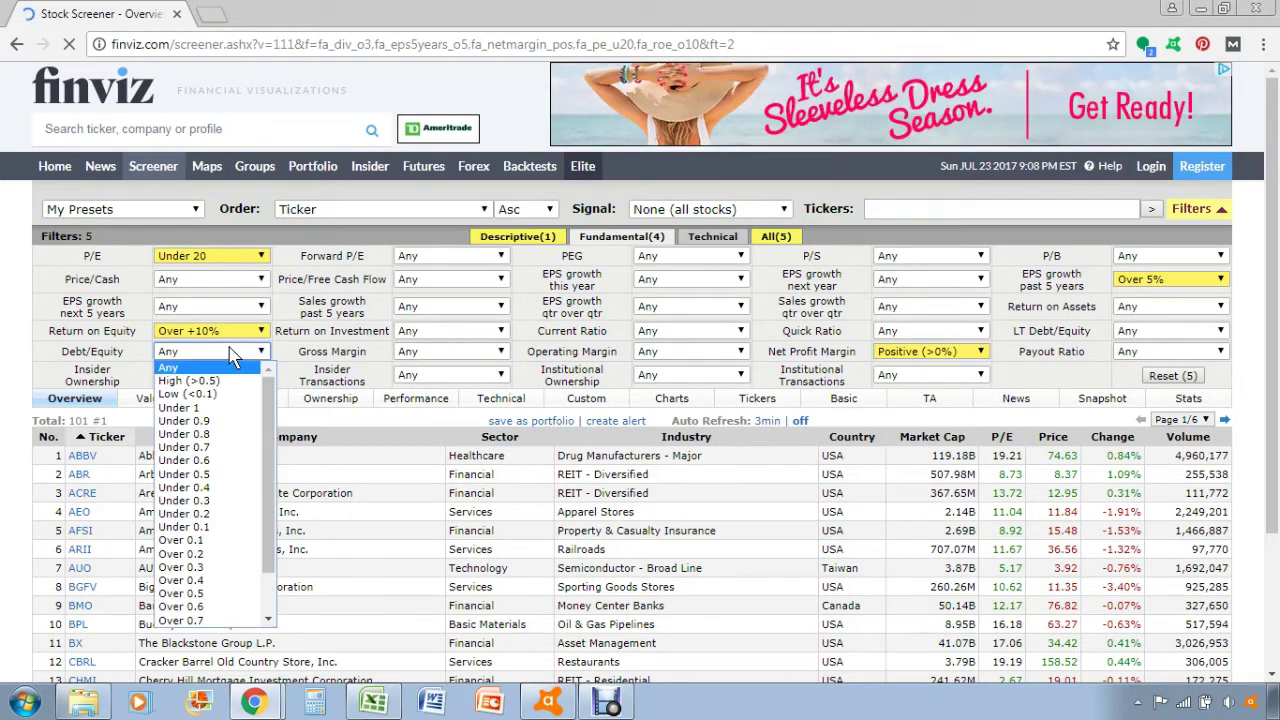
left_click(228, 461)
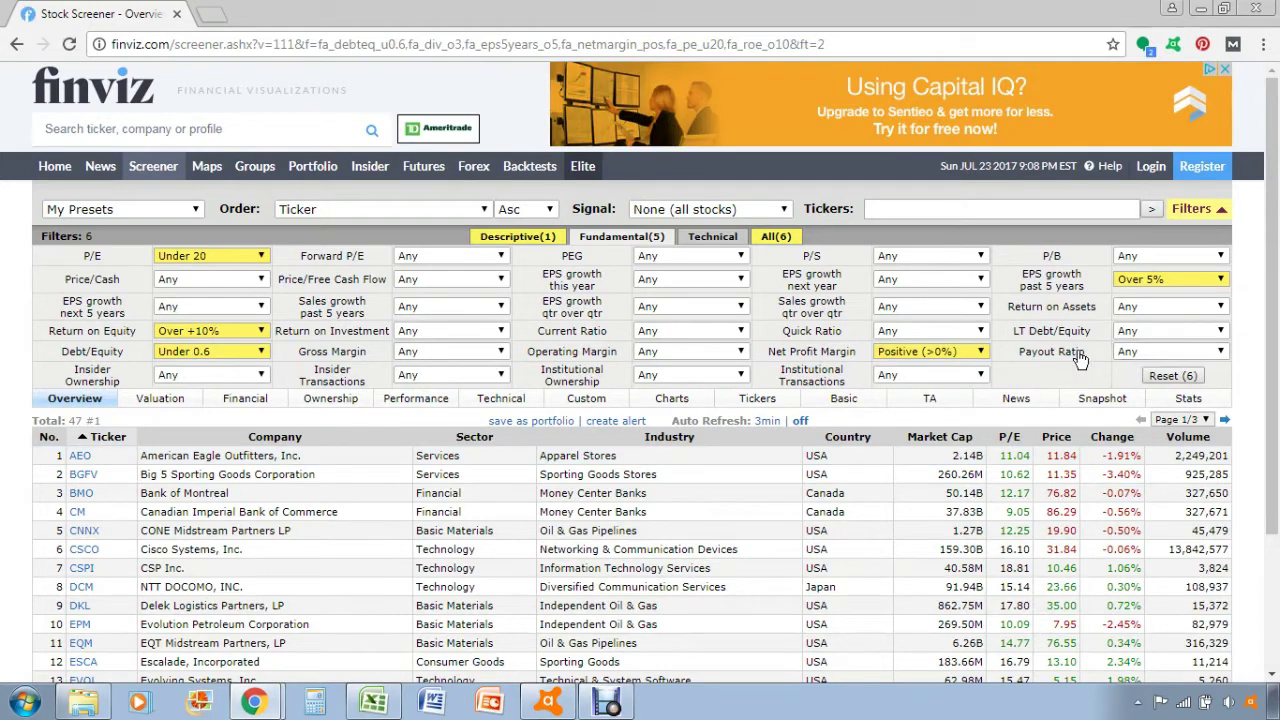
- Try a payout ratio filter of Under 40%, and reset that filter to Any
mouse_move(1080, 358)
left_click(1123, 352)
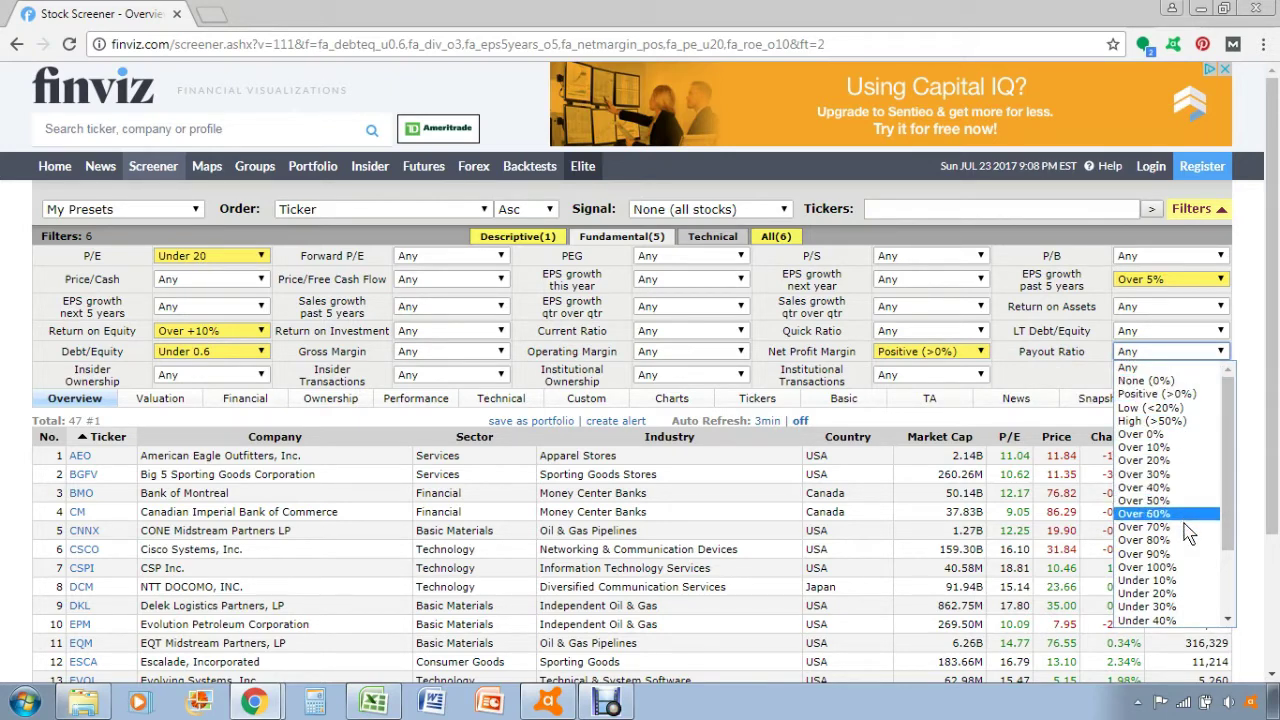
left_click(1177, 623)
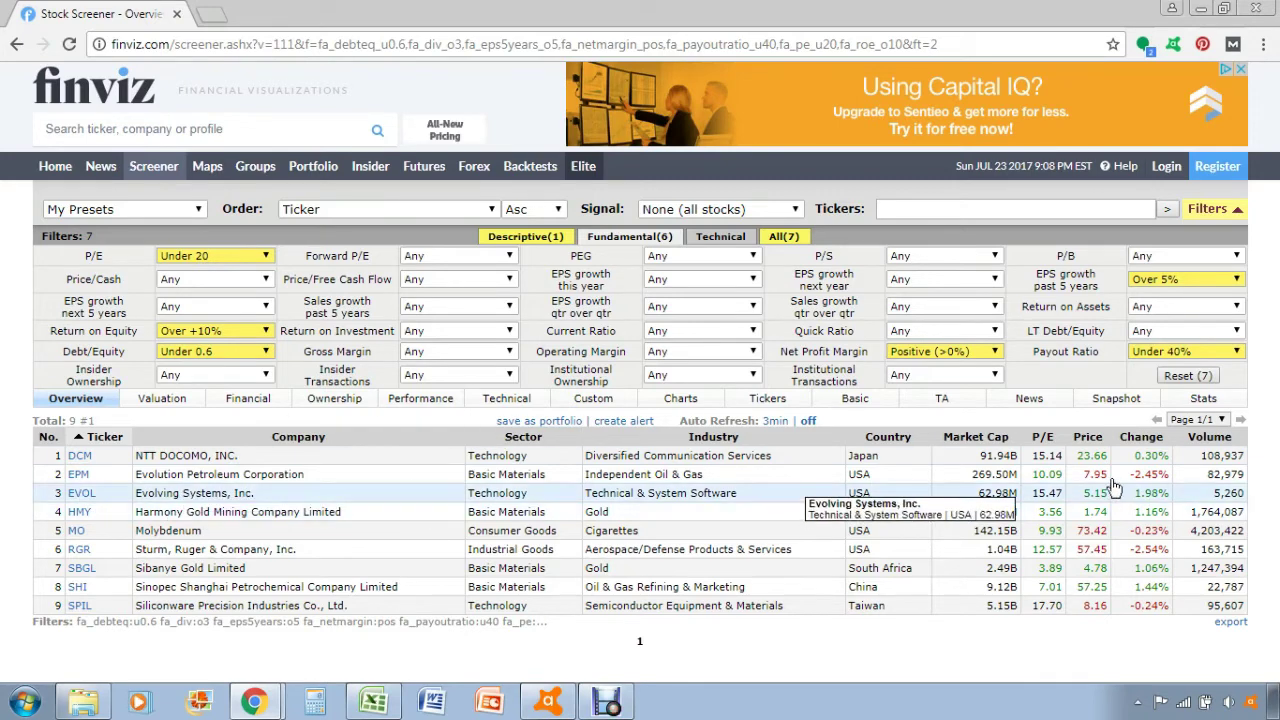
left_click(1177, 356)
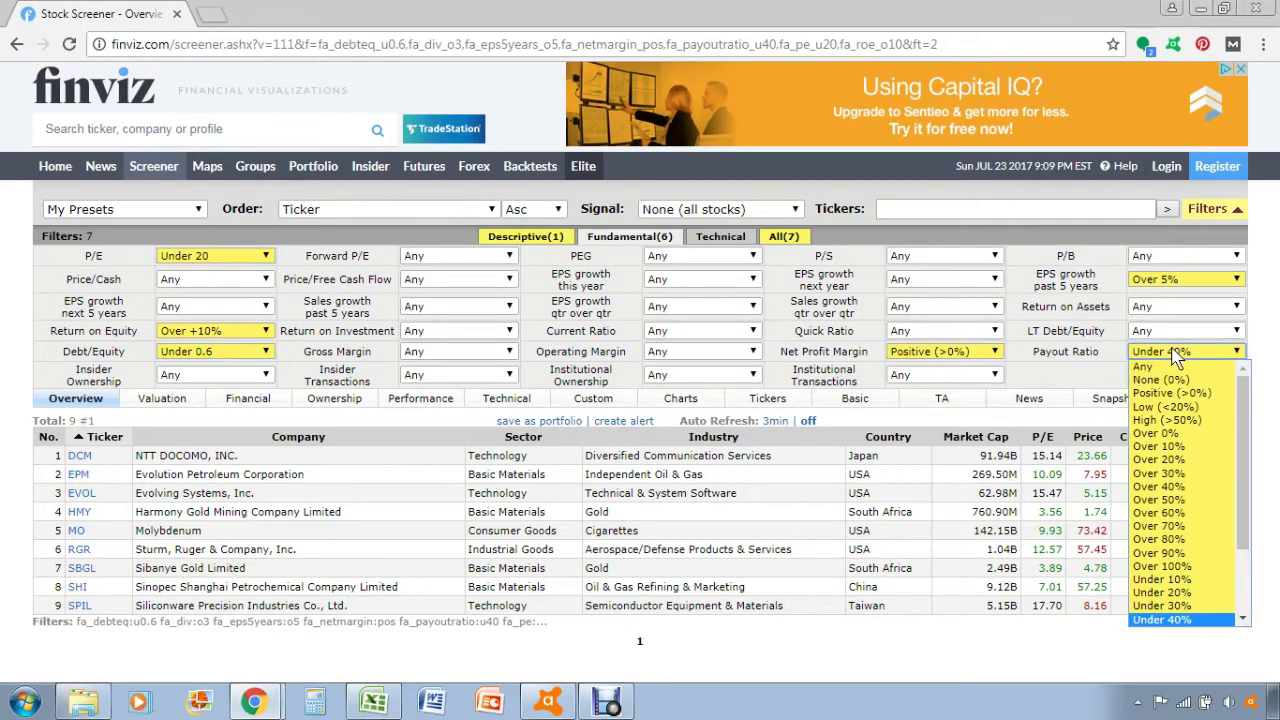
left_click(1170, 369)
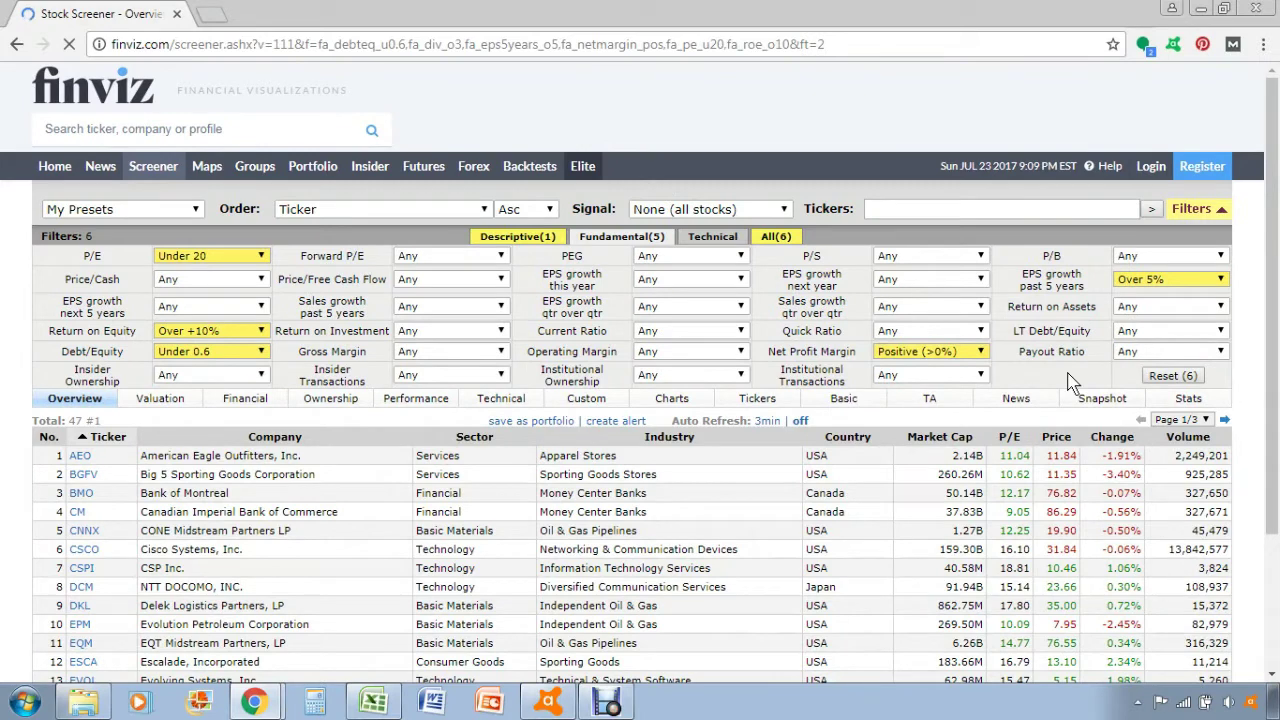
- Review the technical, fundamental and descriptive filter sets for the current screen
left_click(712, 238)
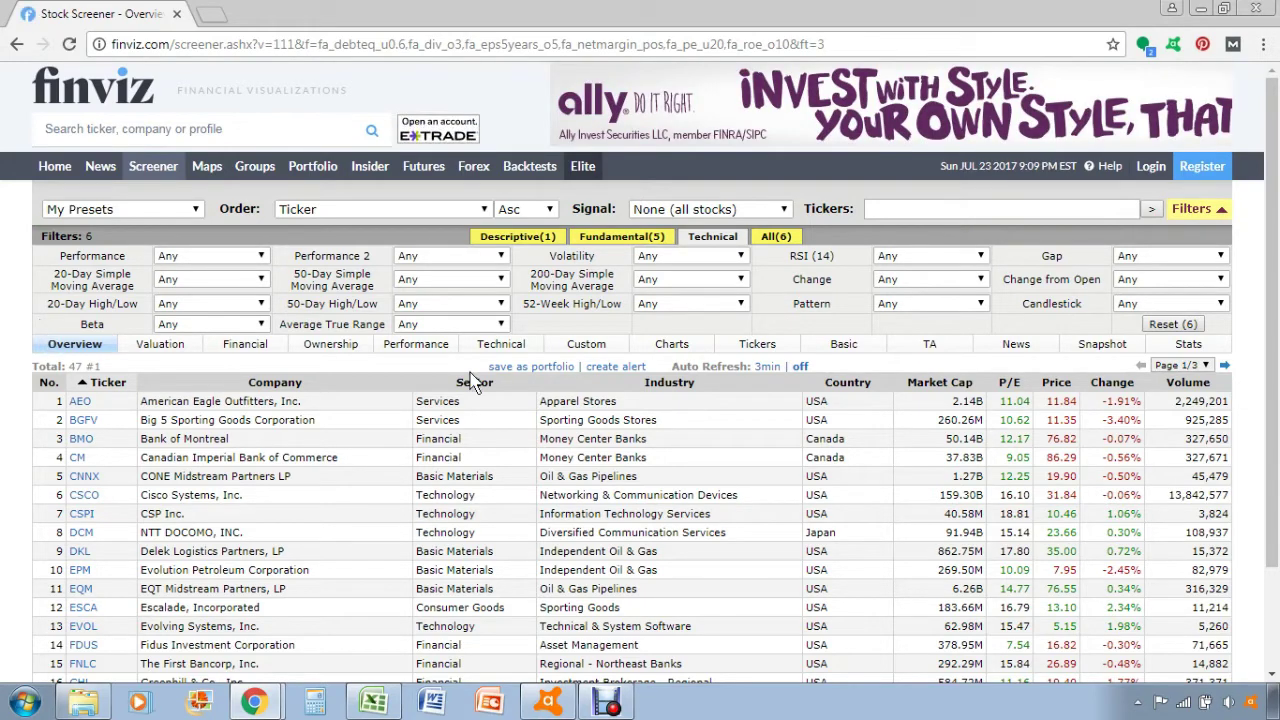
left_click(600, 240)
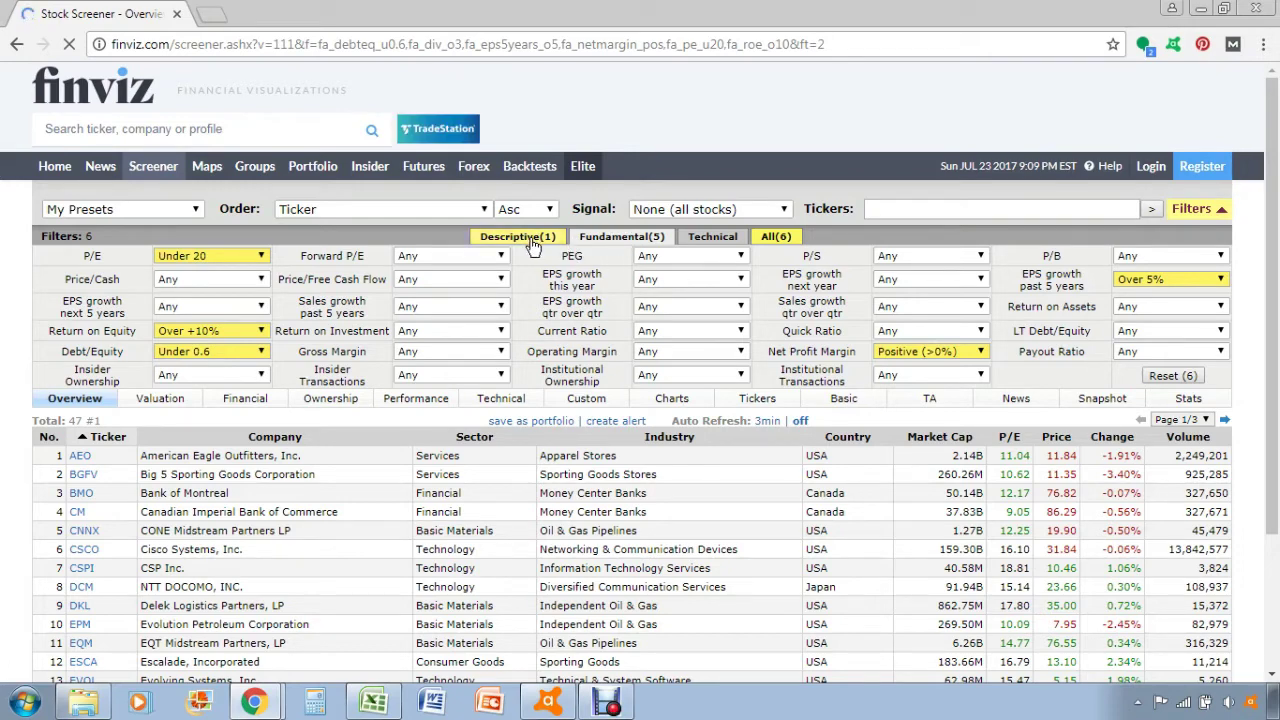
left_click(533, 244)
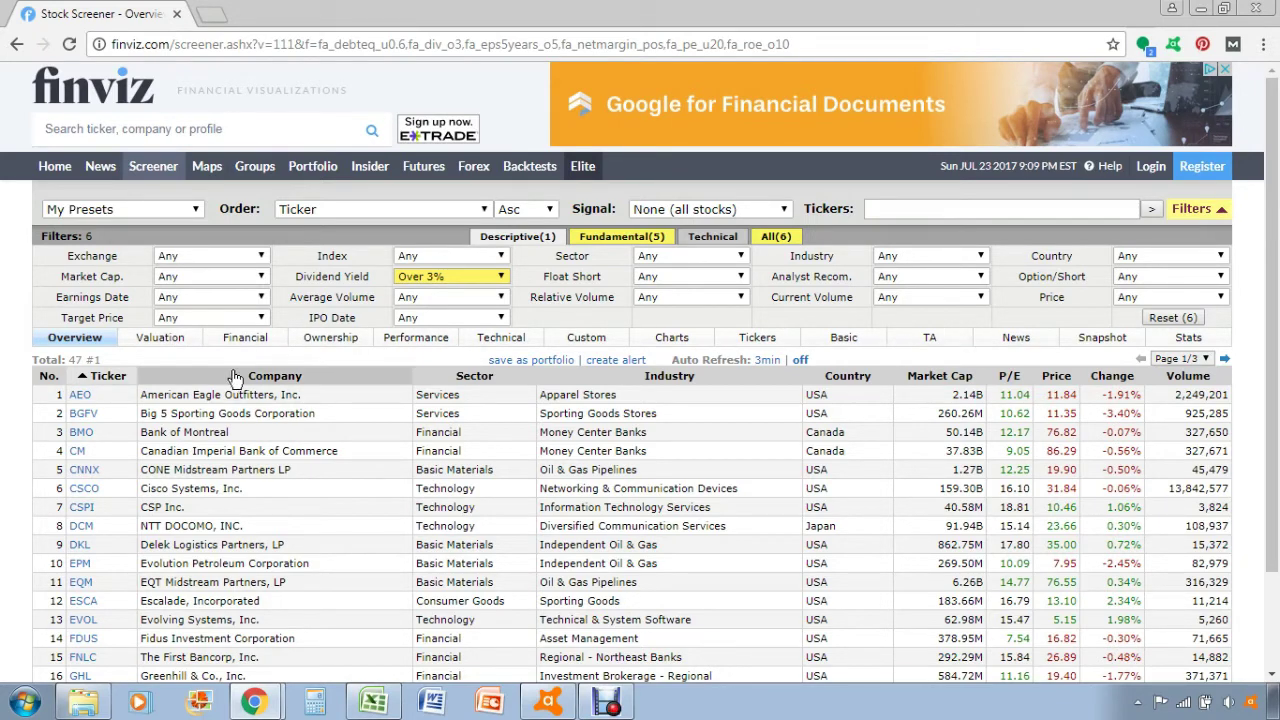
- Examine the valuation and financial metrics of the screened stocks, collapsing the video overlay that covers the table
left_click(168, 340)
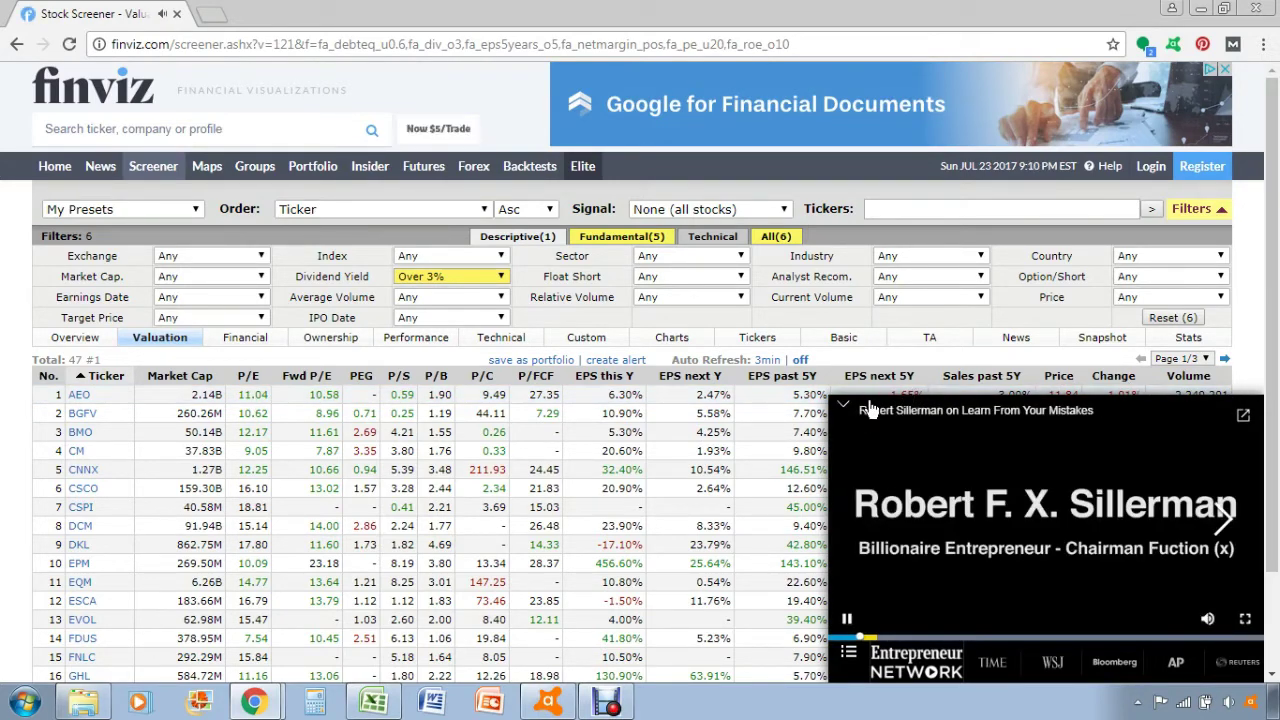
left_click(848, 412)
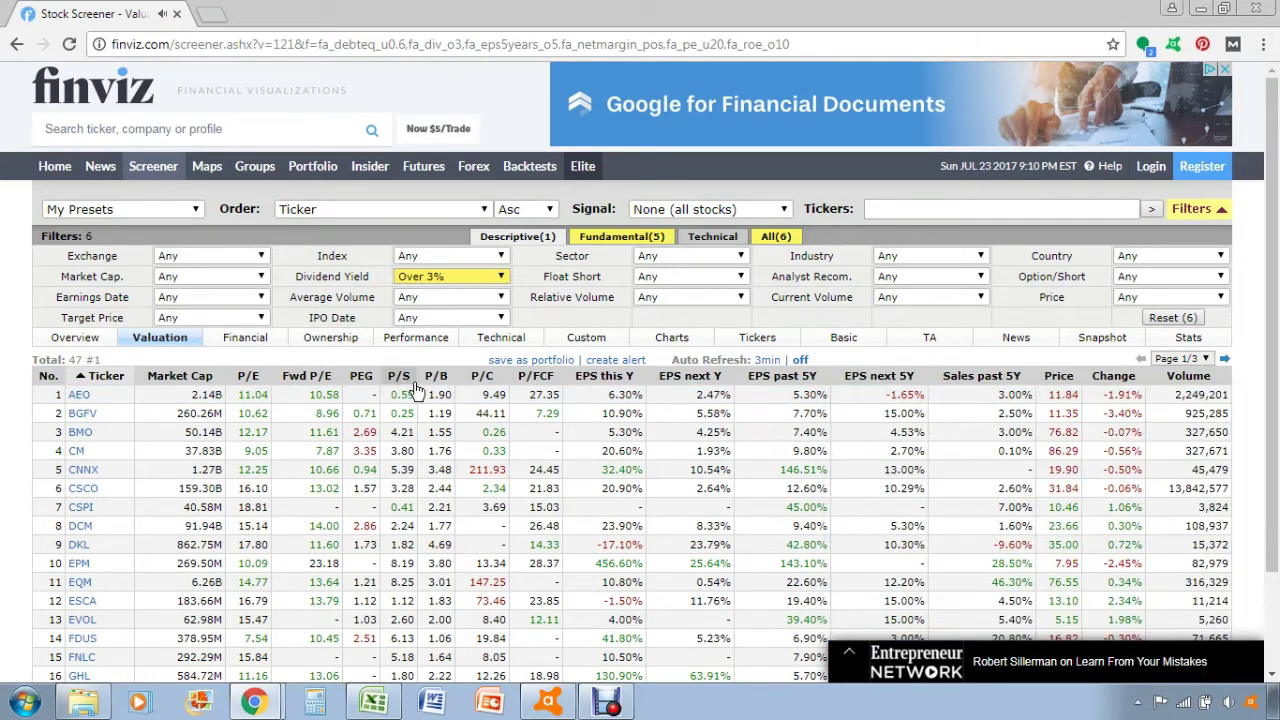
left_click(240, 340)
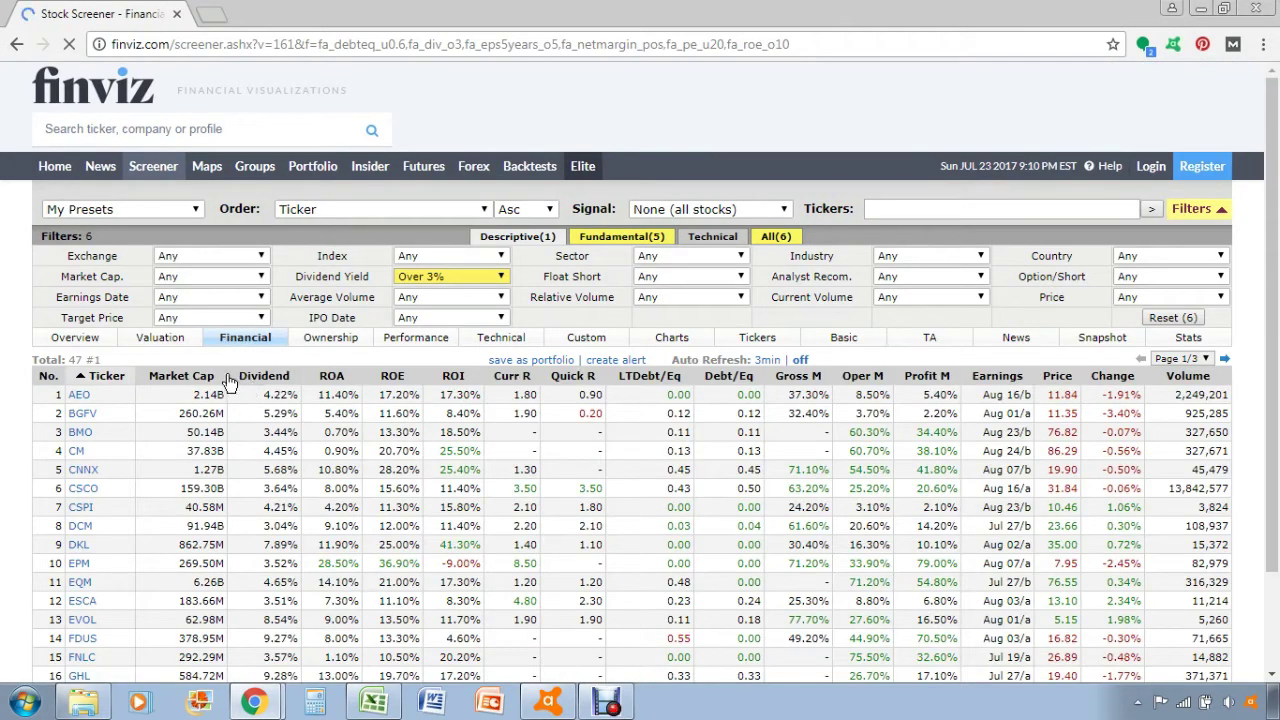